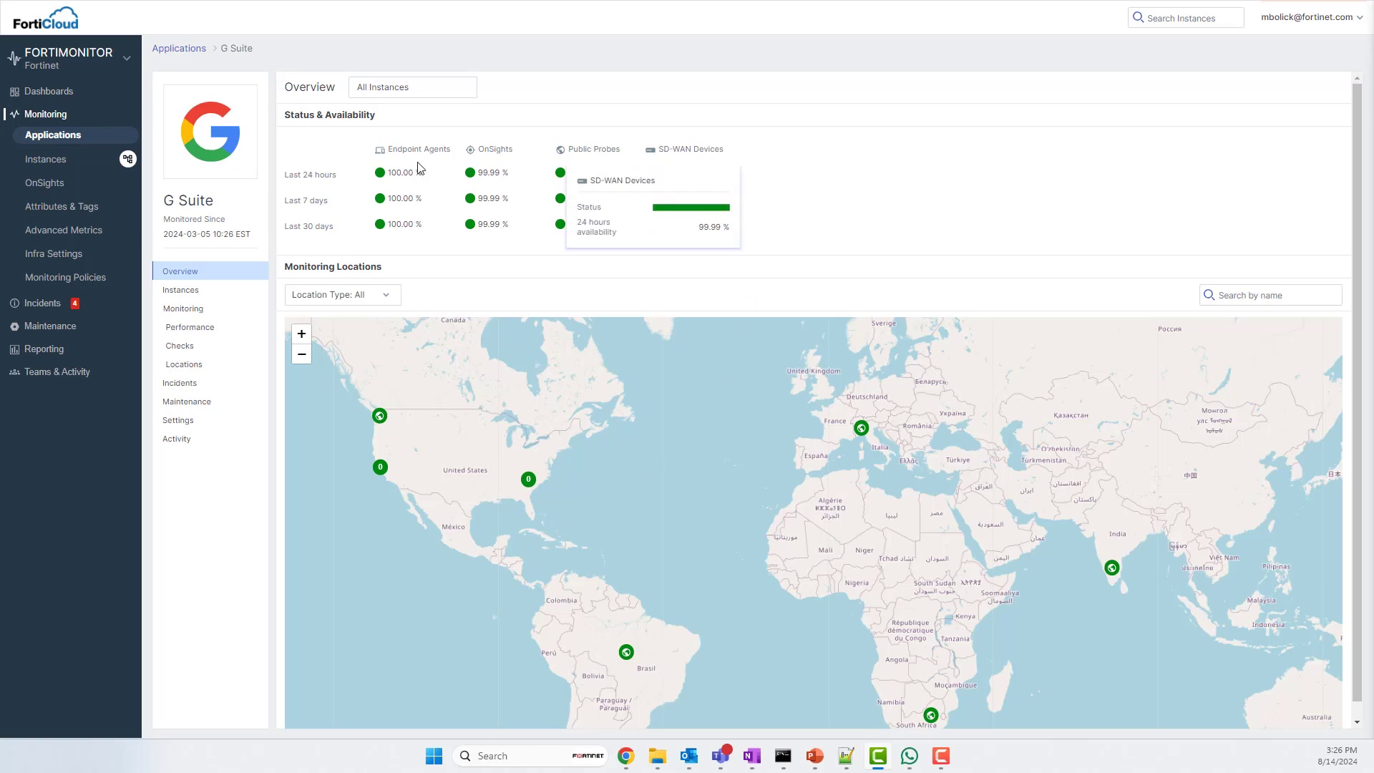
{"action": "mouse_move", "coordinate": [373, 216]}
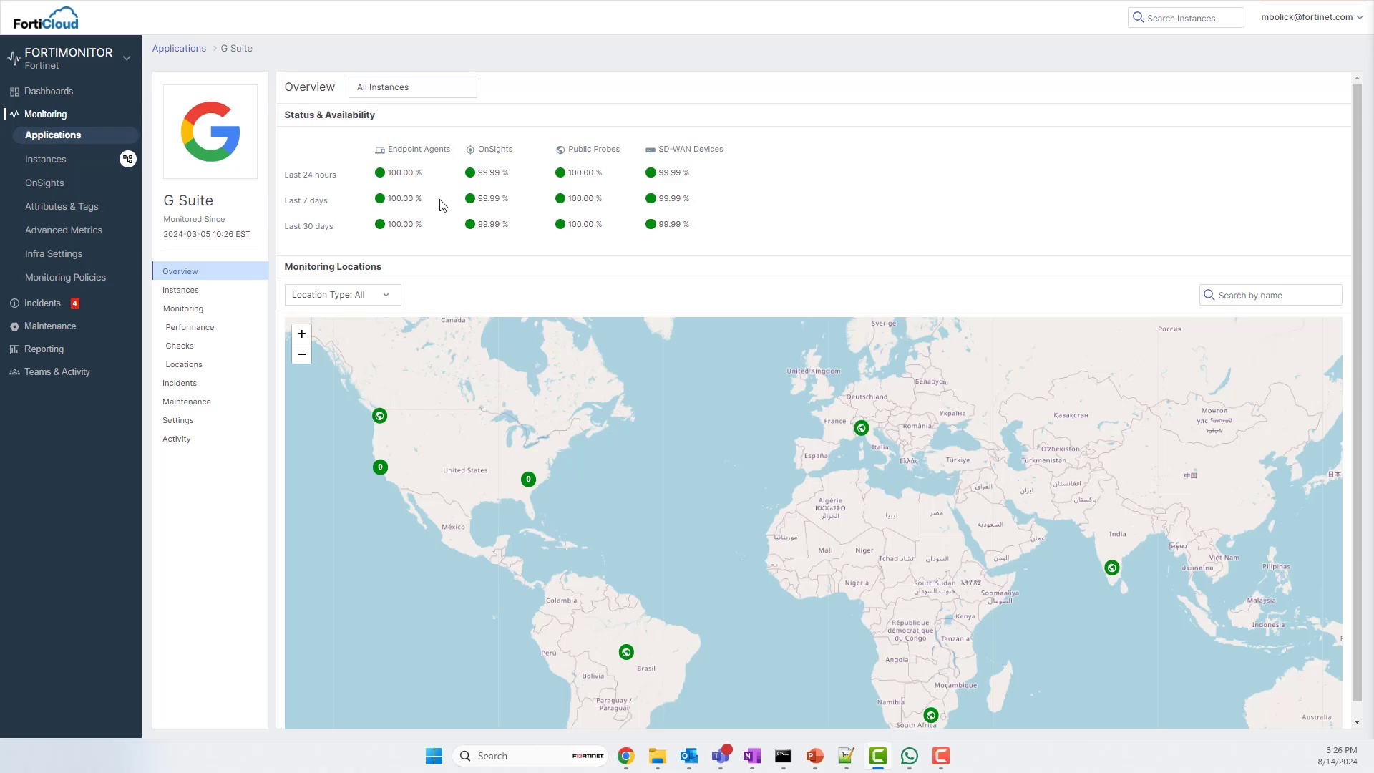
- Zoom the locations map in two levels and pan it over the southeastern US markers
{"action": "scroll", "coordinate": [429, 324], "scroll_direction": "down", "scroll_amount": 1}
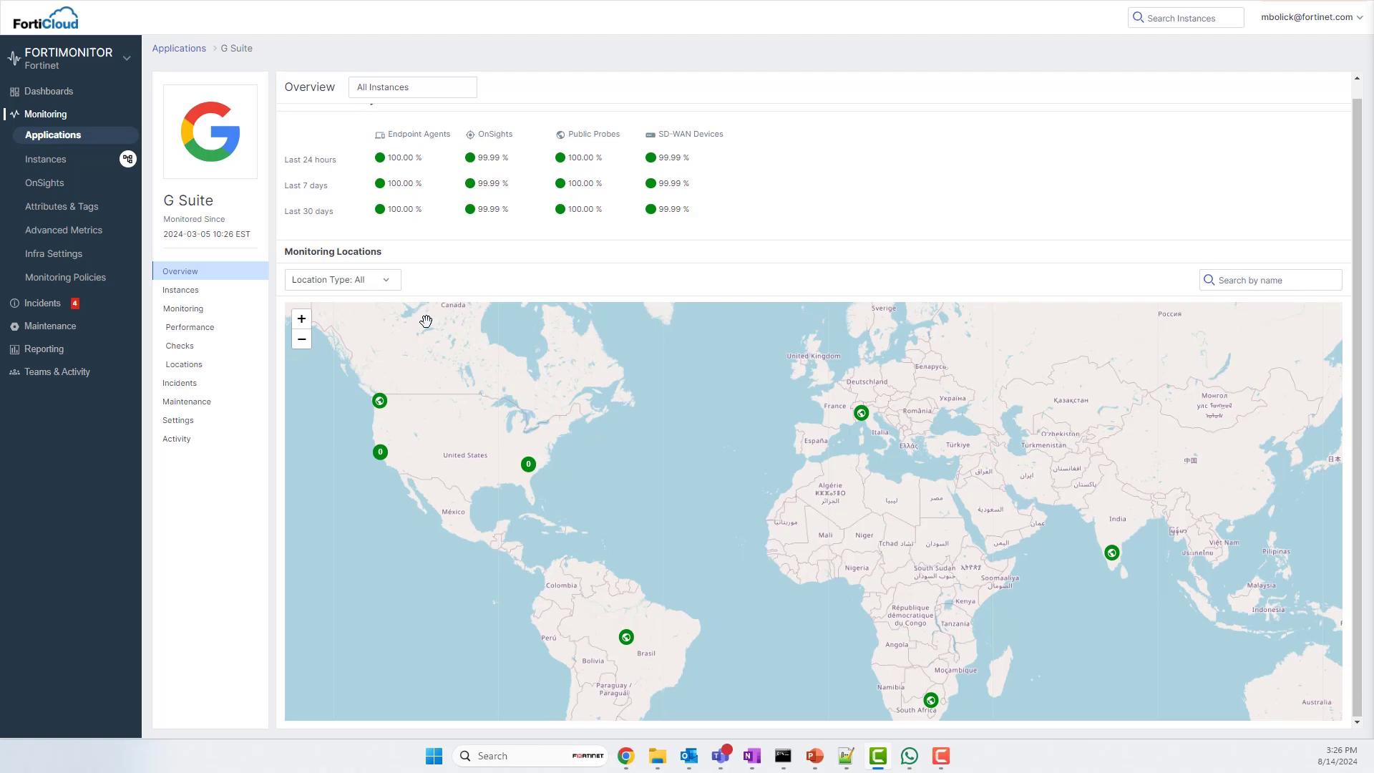
{"action": "left_click", "coordinate": [301, 319]}
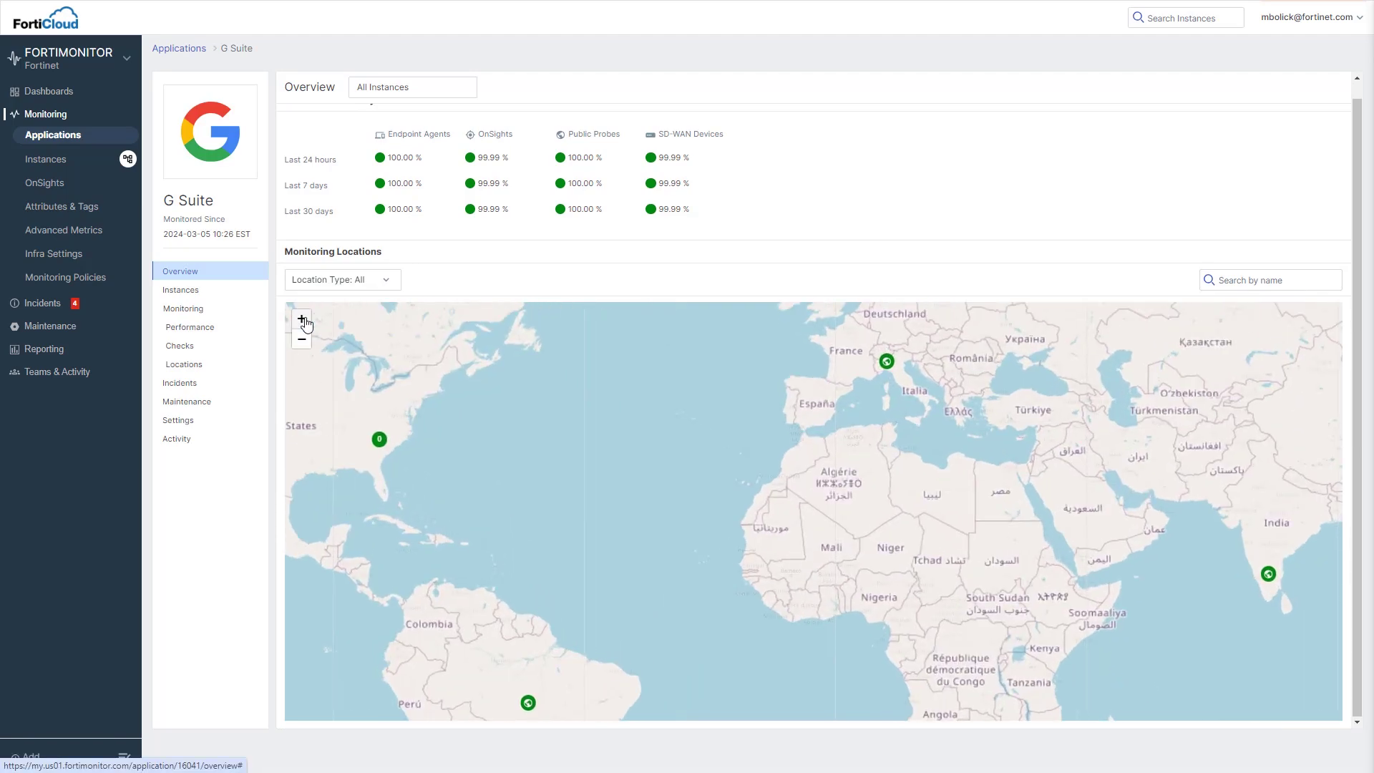
{"action": "left_click", "coordinate": [302, 320]}
{"action": "left_click_drag", "start_coordinate": [849, 436], "coordinate": [1186, 467]}
{"action": "left_click_drag", "start_coordinate": [807, 439], "coordinate": [1171, 518]}
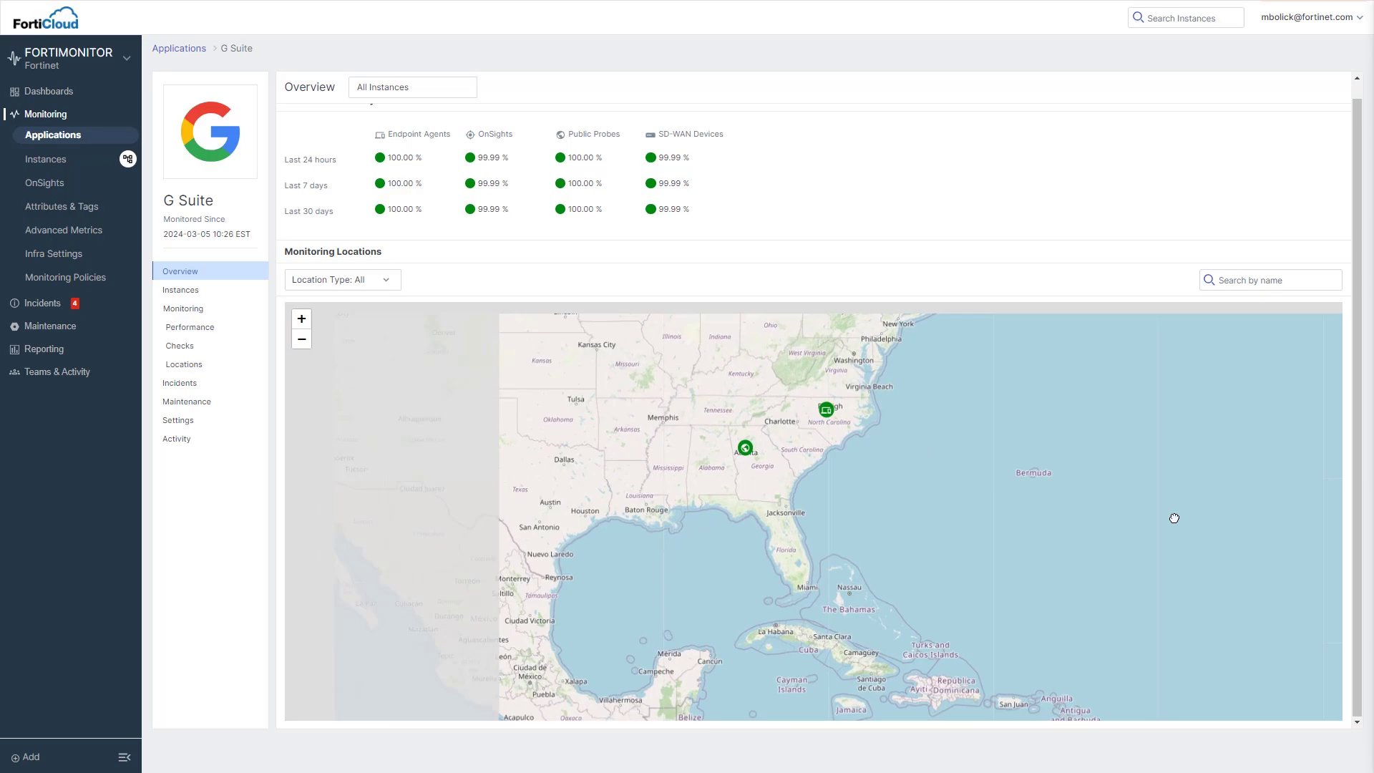
{"action": "left_click_drag", "start_coordinate": [1022, 526], "coordinate": [1316, 654]}
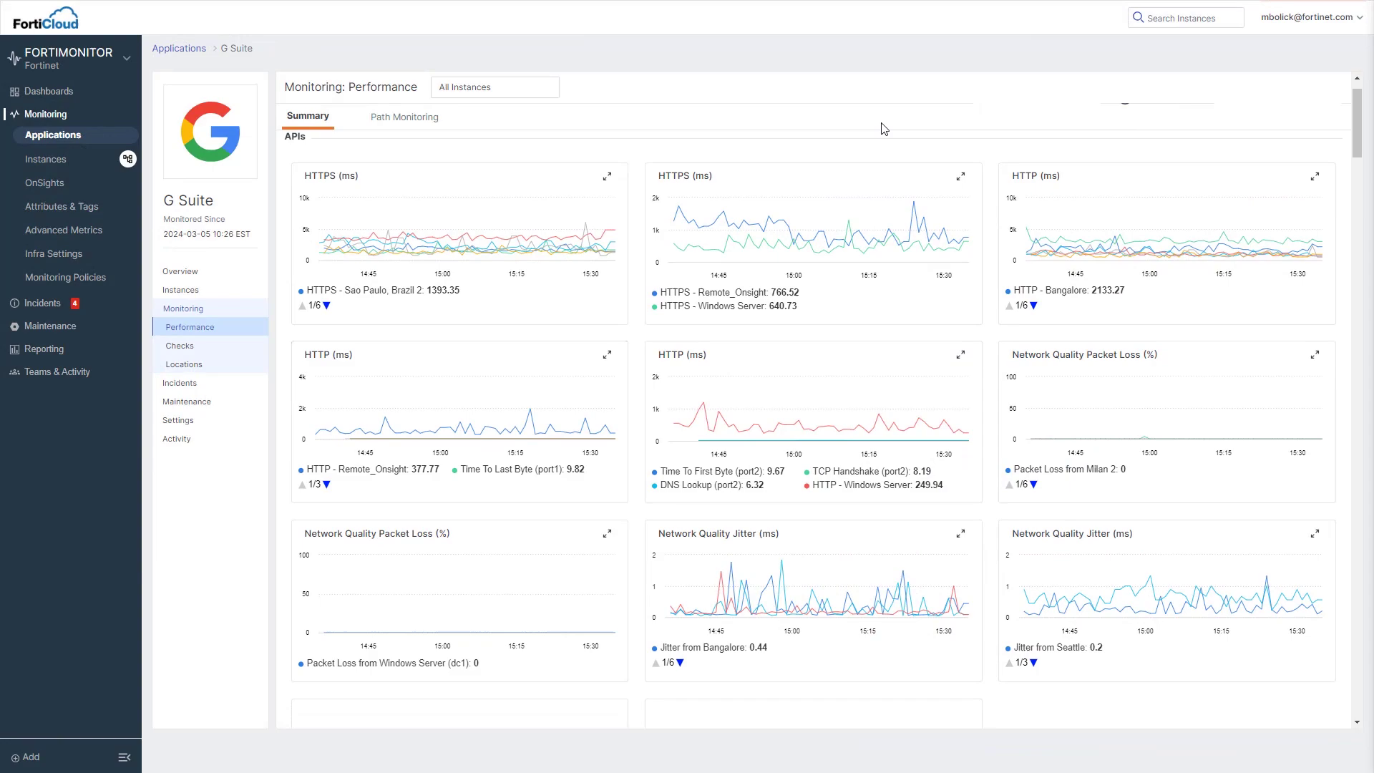
{"action": "scroll", "coordinate": [900, 163], "scroll_direction": "down", "scroll_amount": 5}
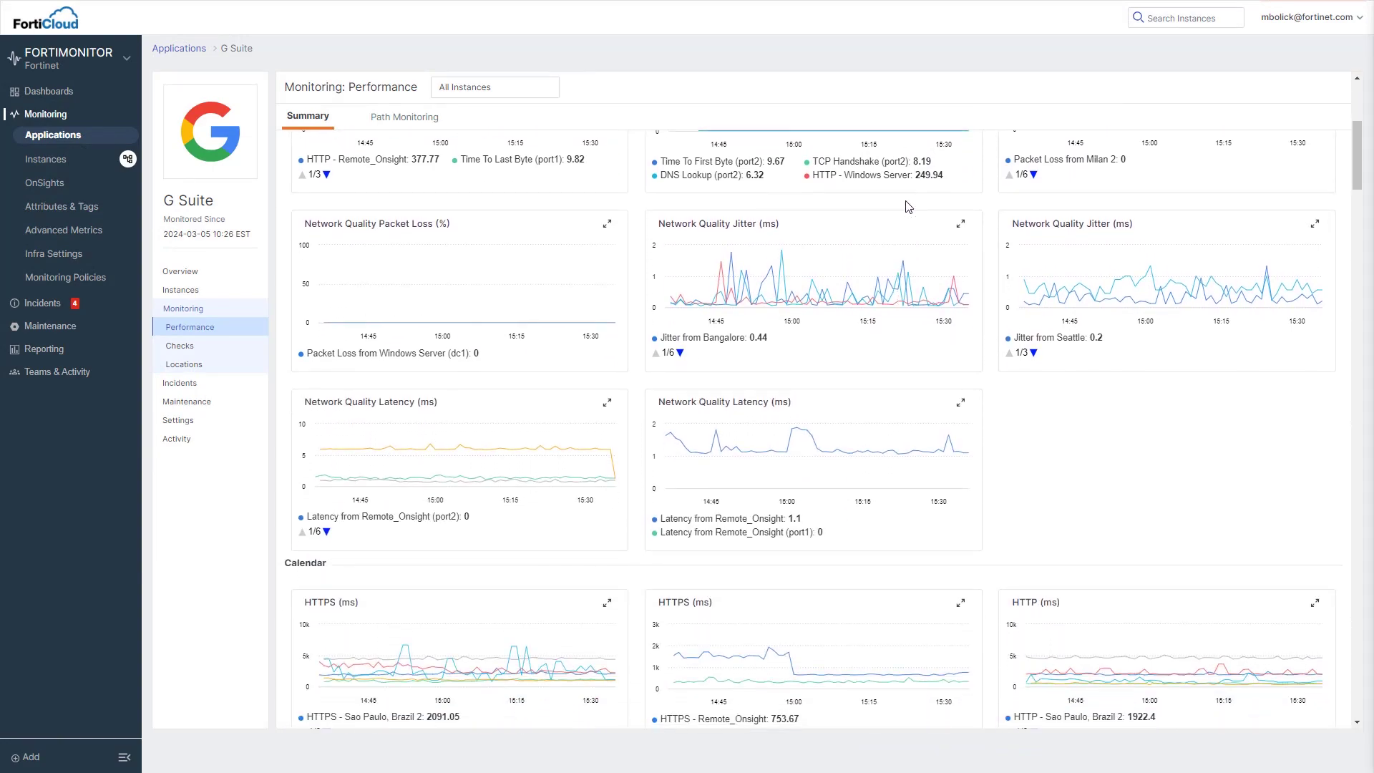
- Set the G Suite chart time range to Last 6 Hours
{"action": "scroll", "coordinate": [908, 206], "scroll_direction": "up", "scroll_amount": 8}
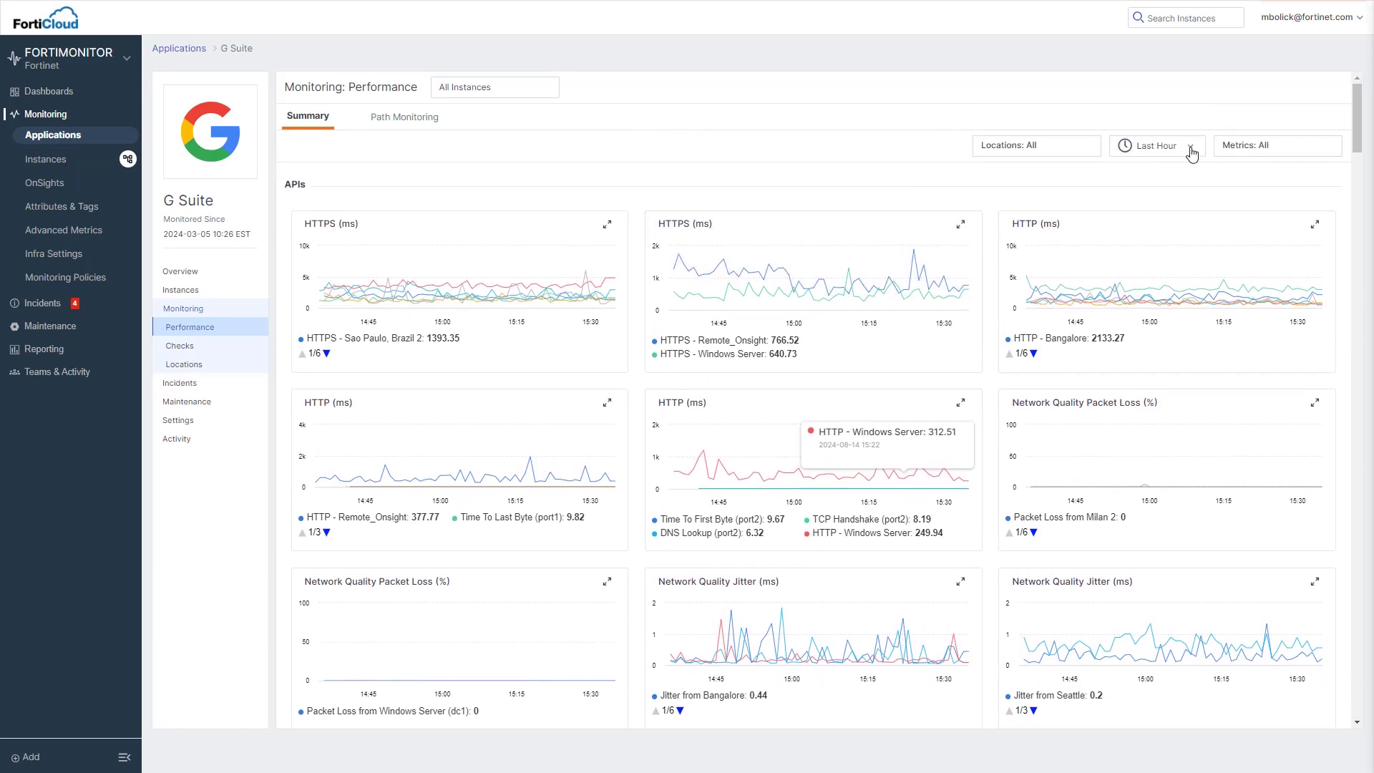
{"action": "left_click", "coordinate": [1191, 149]}
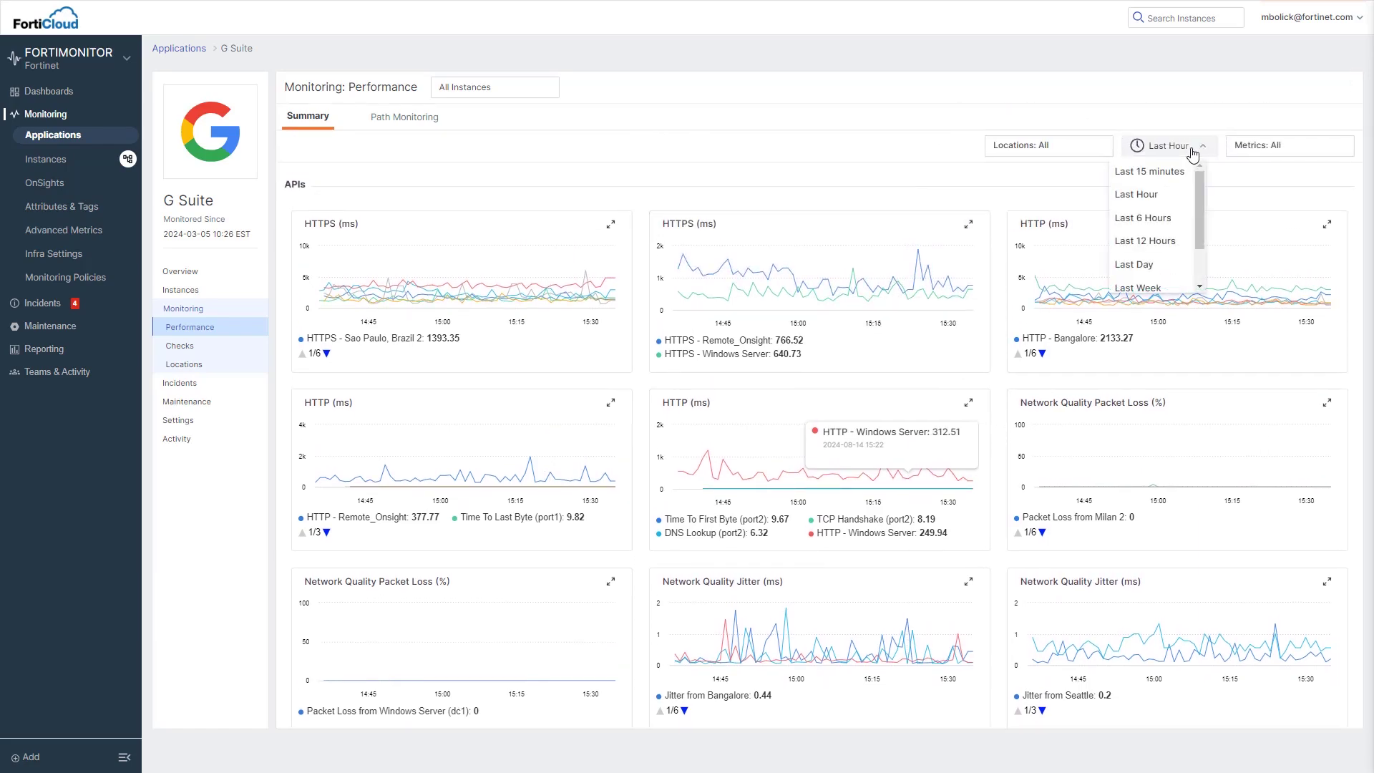
{"action": "left_click", "coordinate": [1143, 218]}
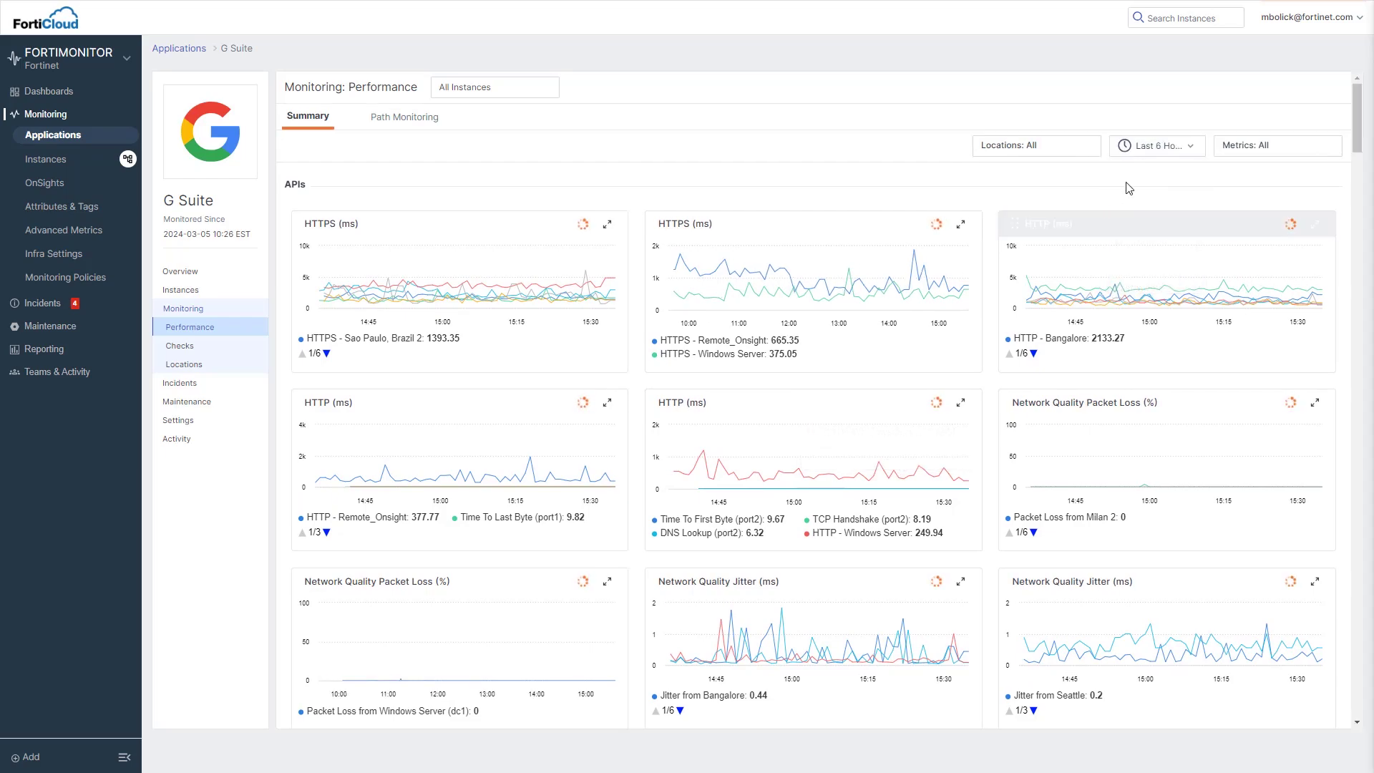
- Filter the charts to Windows Server, Remote_Onsight and Atlanta 2, then scroll through them
{"action": "left_click", "coordinate": [1080, 149]}
{"action": "left_click", "coordinate": [1049, 225]}
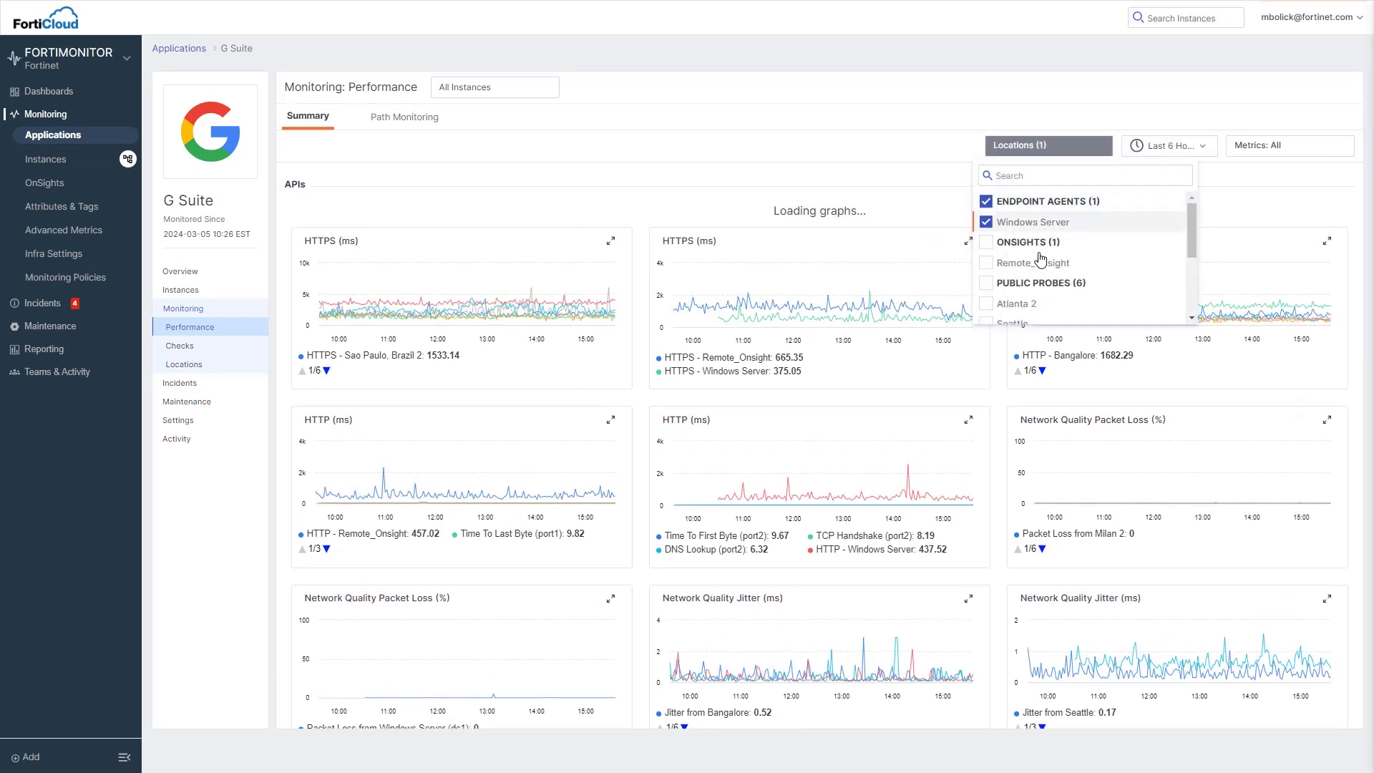
{"action": "left_click", "coordinate": [1035, 271]}
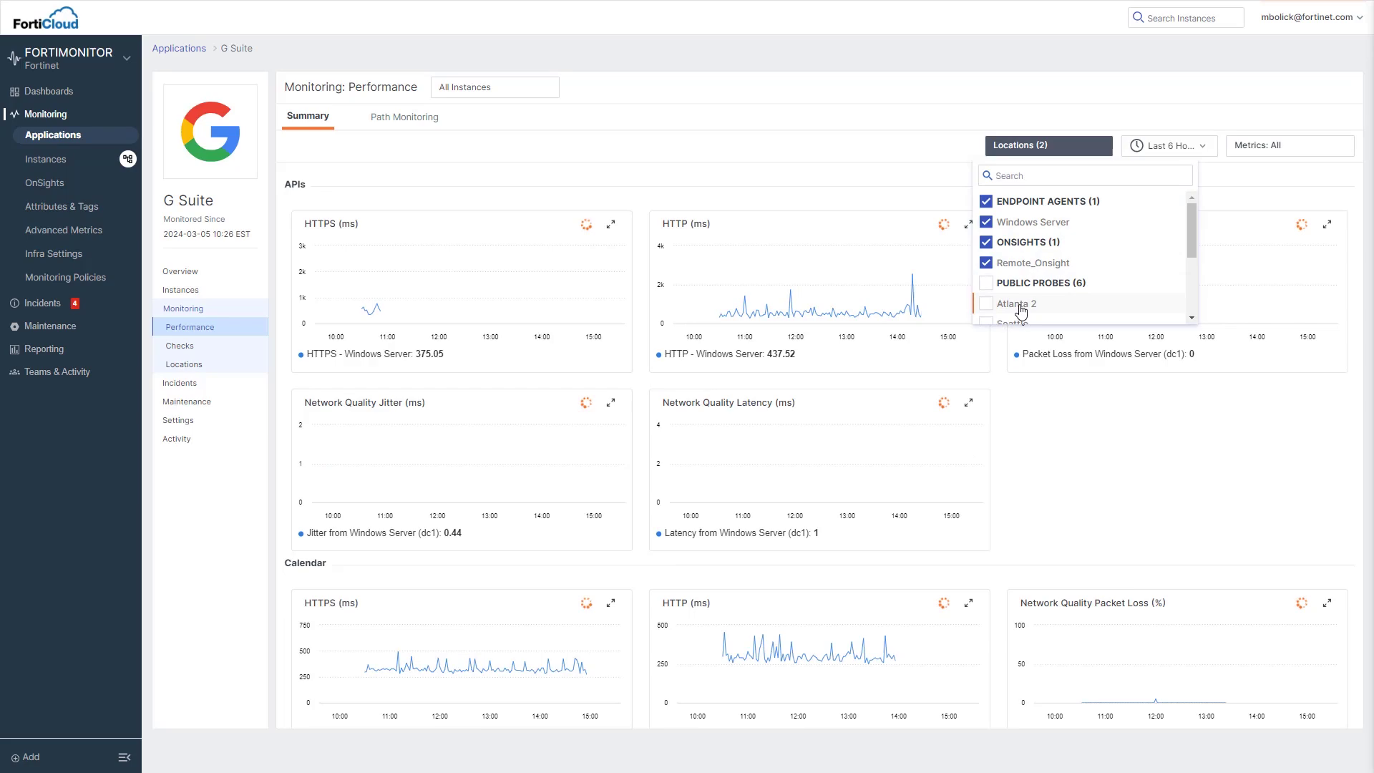
{"action": "left_click", "coordinate": [1017, 307]}
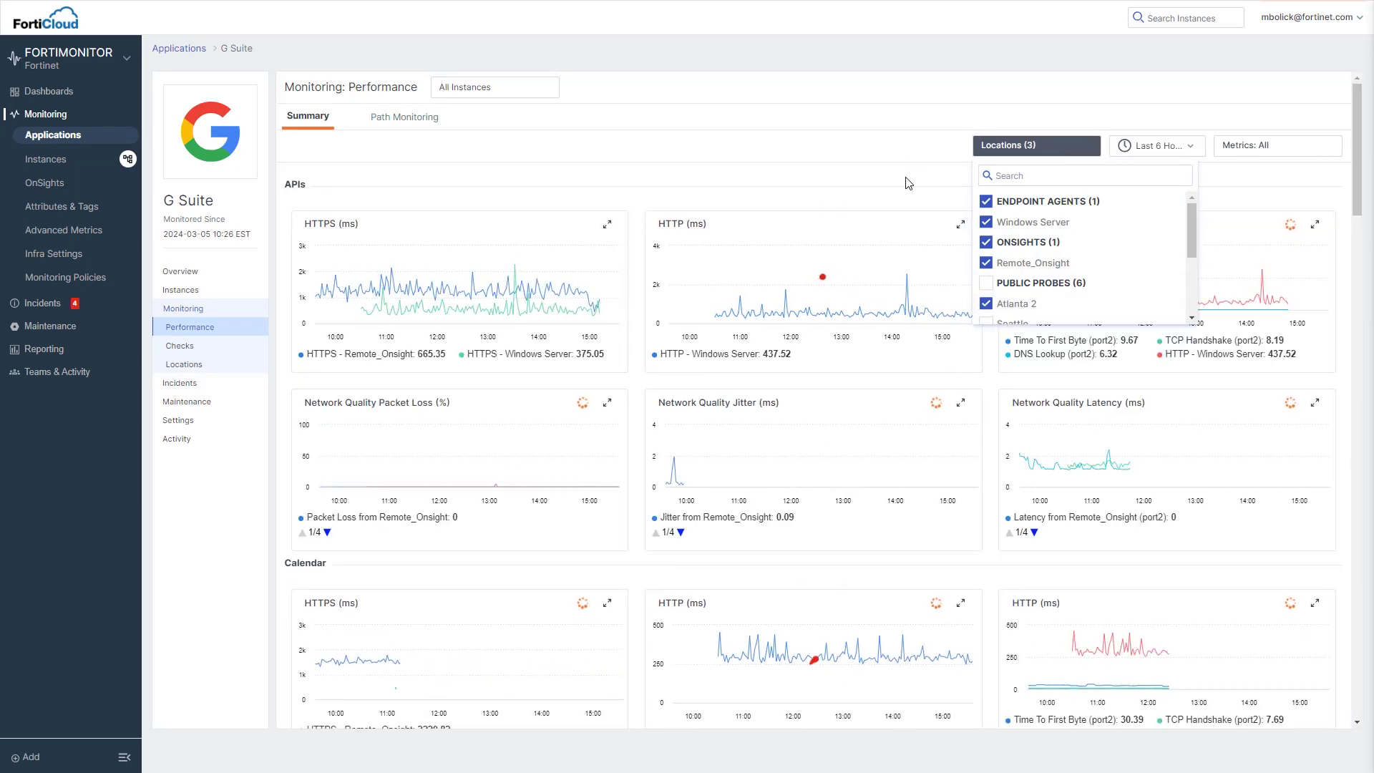
{"action": "scroll", "coordinate": [908, 344], "scroll_direction": "down", "scroll_amount": 1}
{"action": "scroll", "coordinate": [908, 344], "scroll_direction": "down", "scroll_amount": 5}
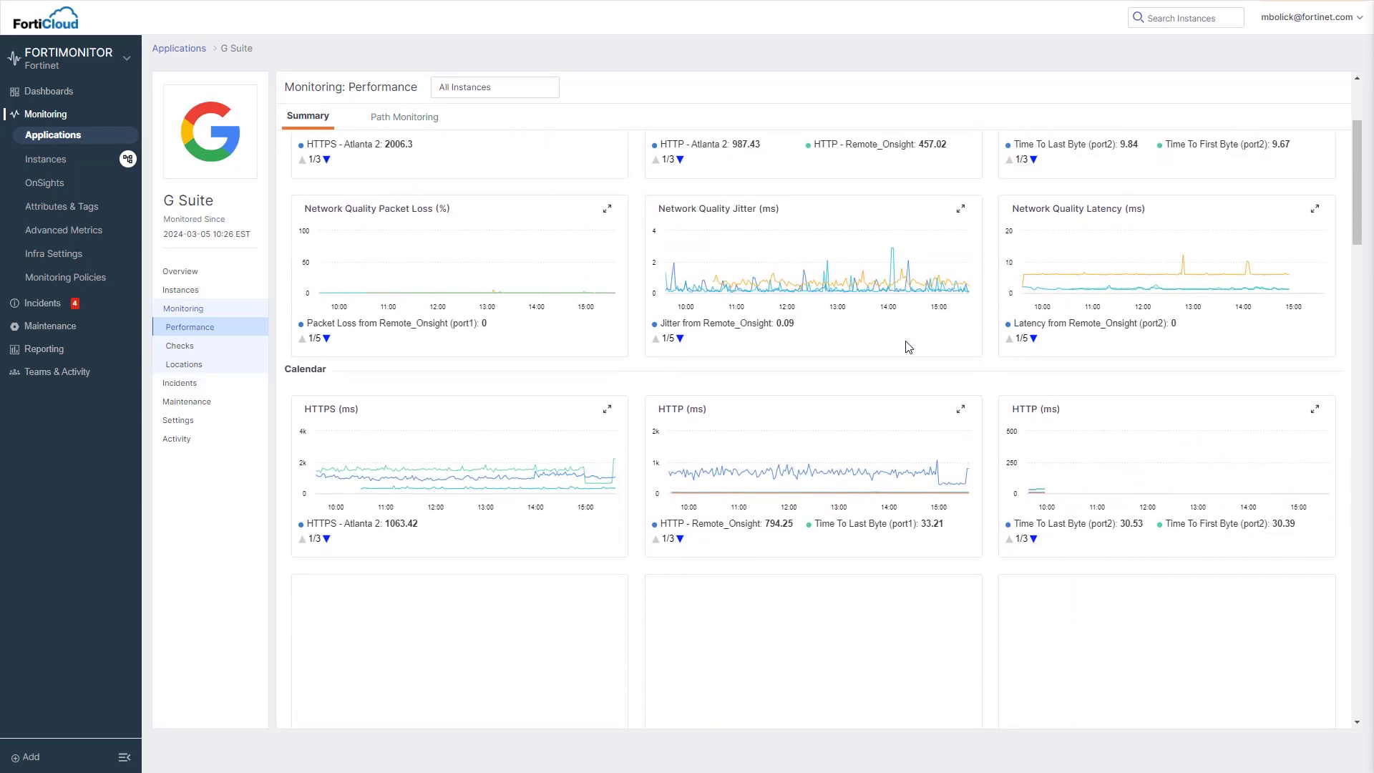
{"action": "scroll", "coordinate": [904, 341], "scroll_direction": "down", "scroll_amount": 2}
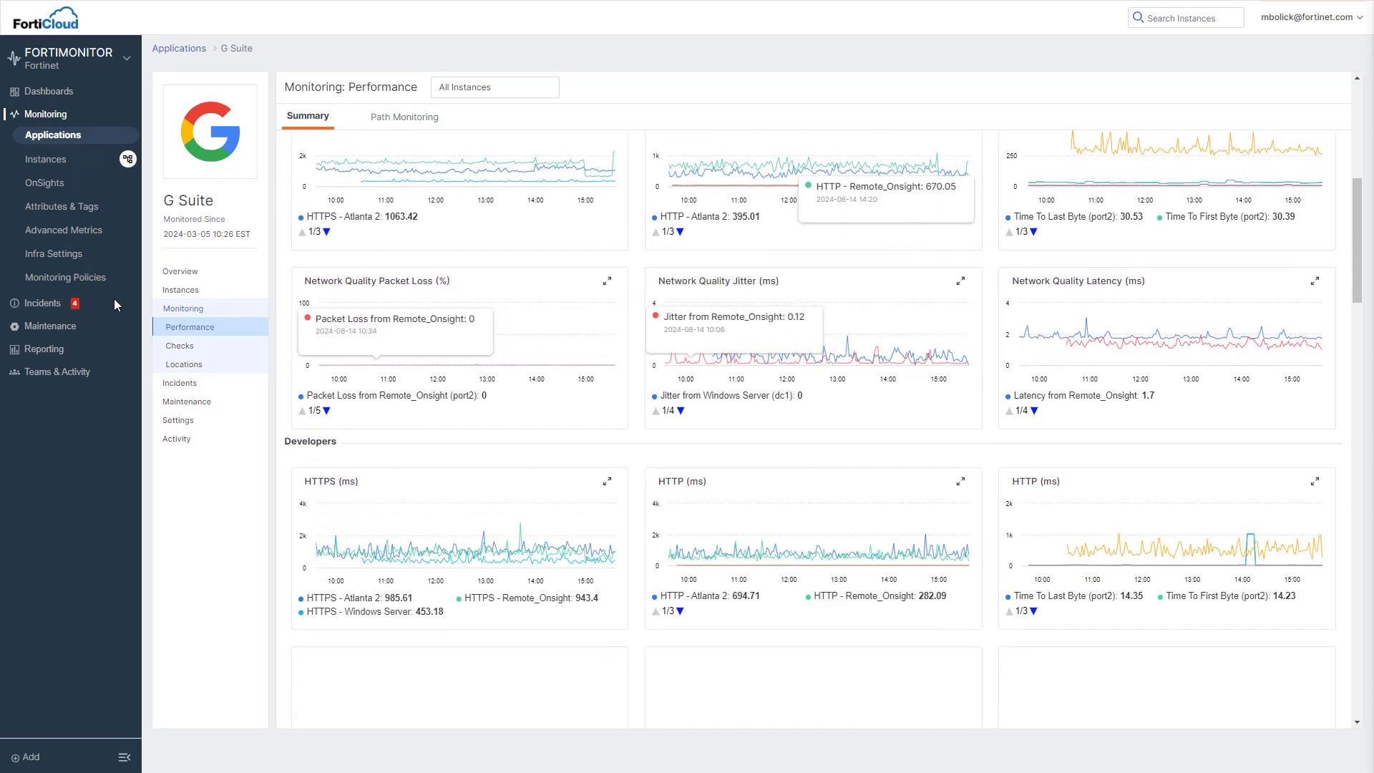
- Bring up the All Incidents list and scroll through the reported incidents
{"action": "left_click", "coordinate": [41, 303]}
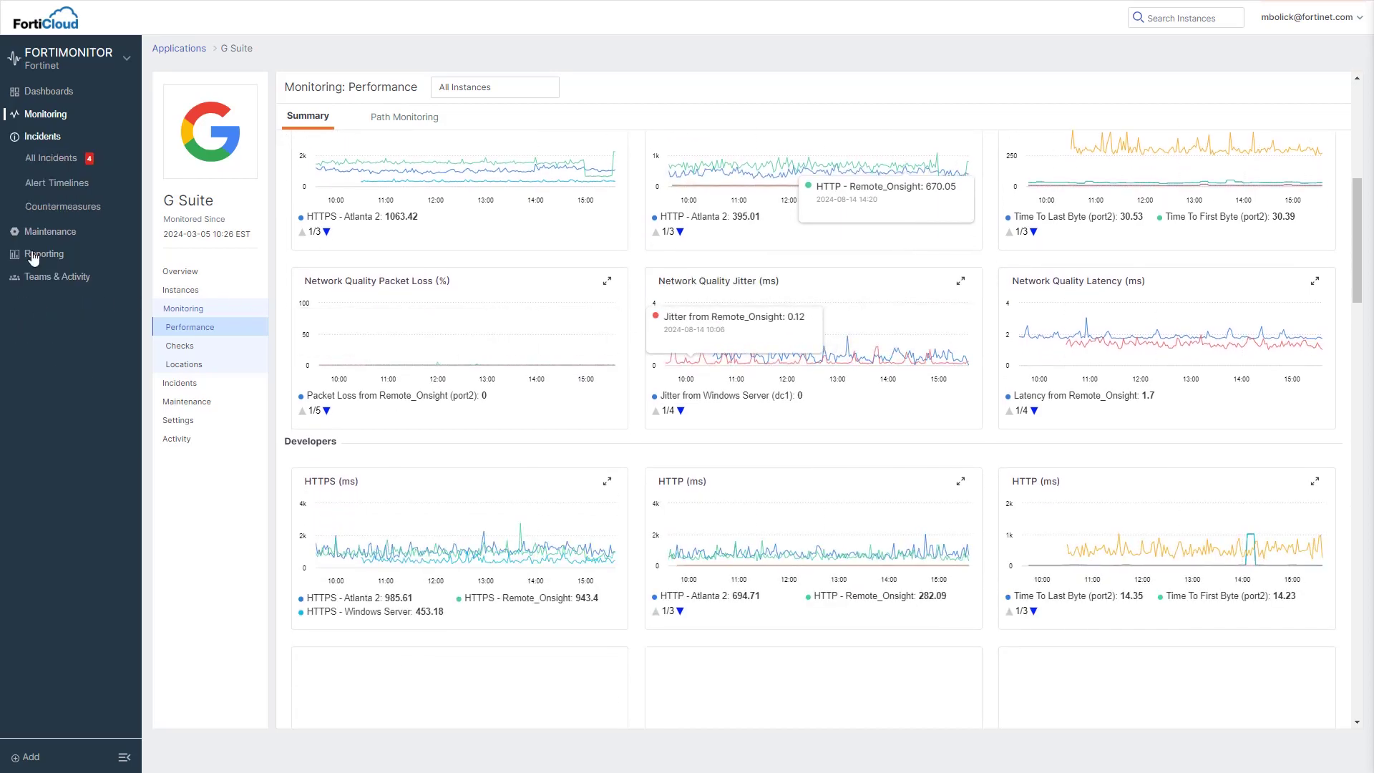
{"action": "left_click", "coordinate": [40, 161]}
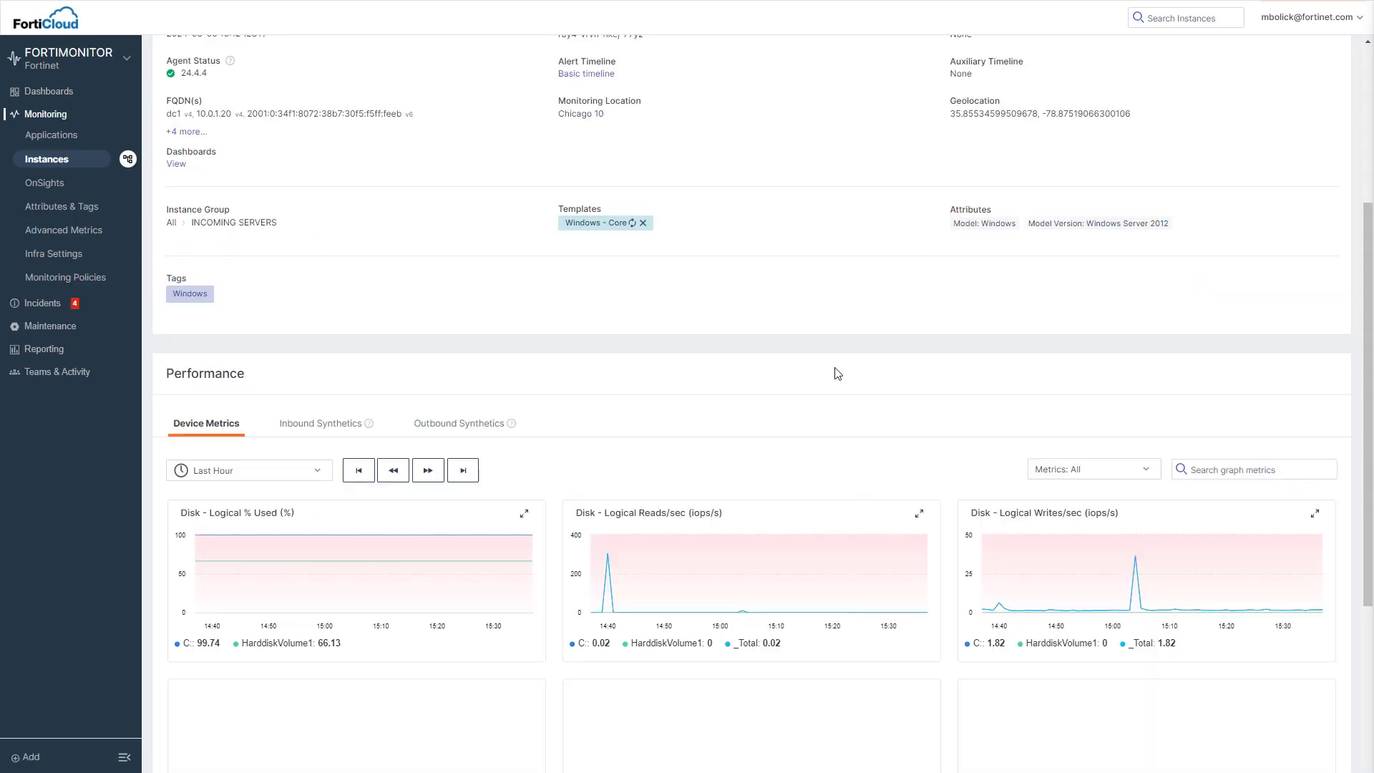
{"action": "scroll", "coordinate": [838, 372], "scroll_direction": "down", "scroll_amount": 3}
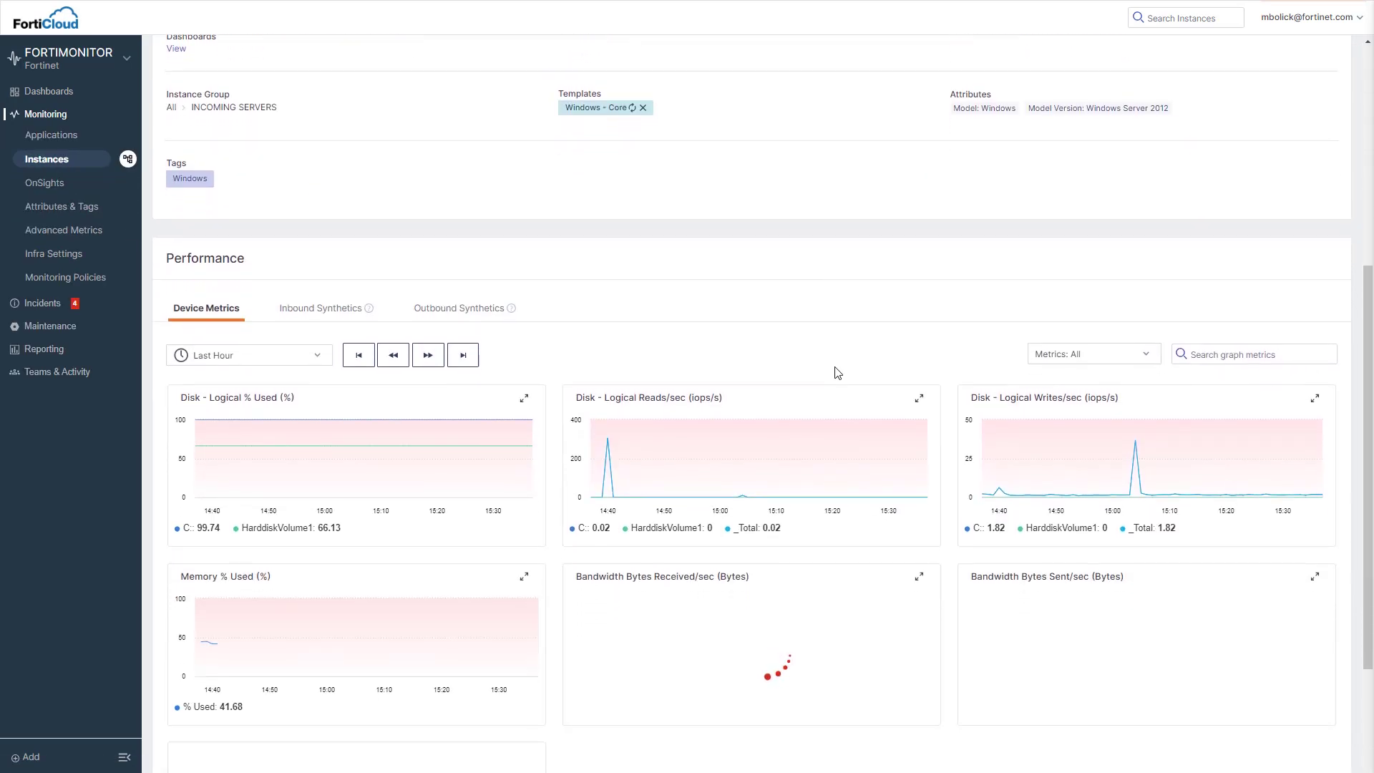
{"action": "scroll", "coordinate": [838, 372], "scroll_direction": "down", "scroll_amount": 2}
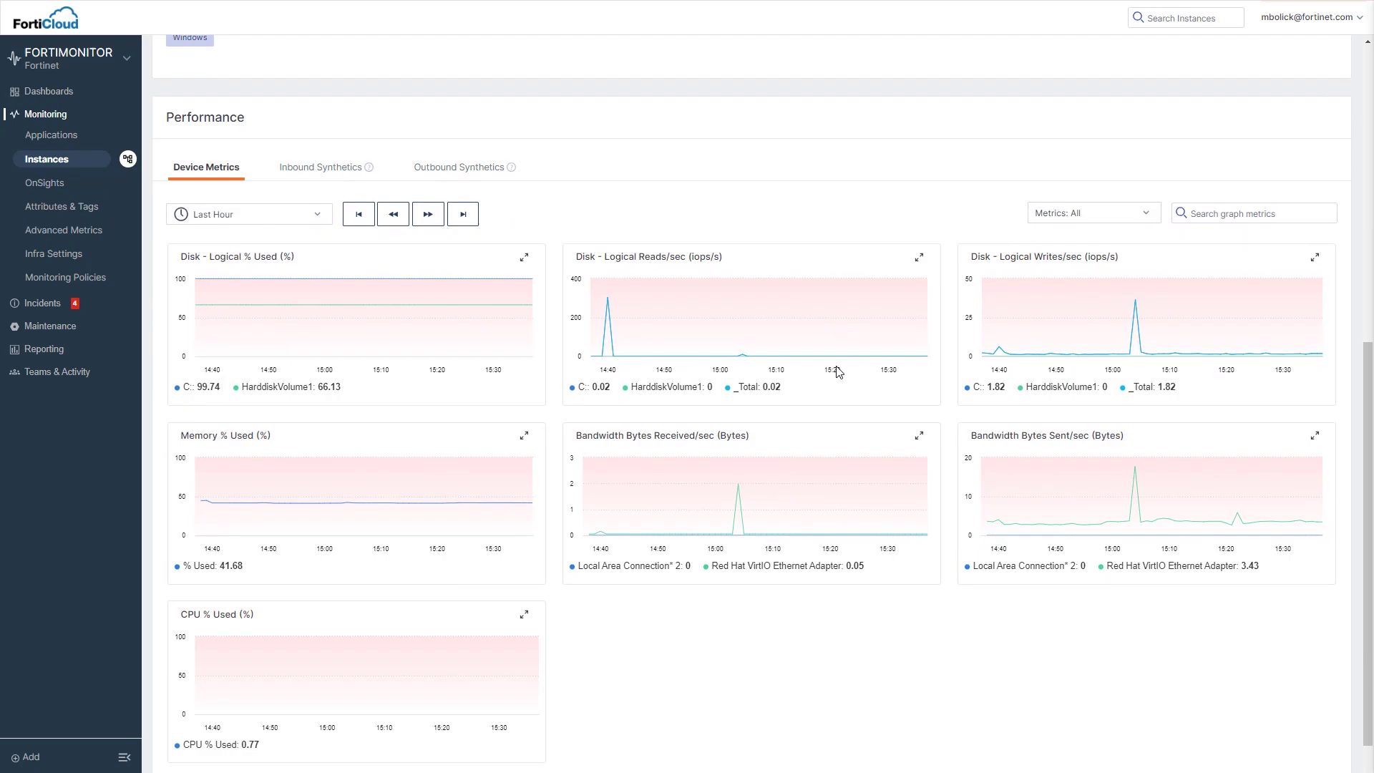
{"action": "scroll", "coordinate": [837, 371], "scroll_direction": "down", "scroll_amount": 1}
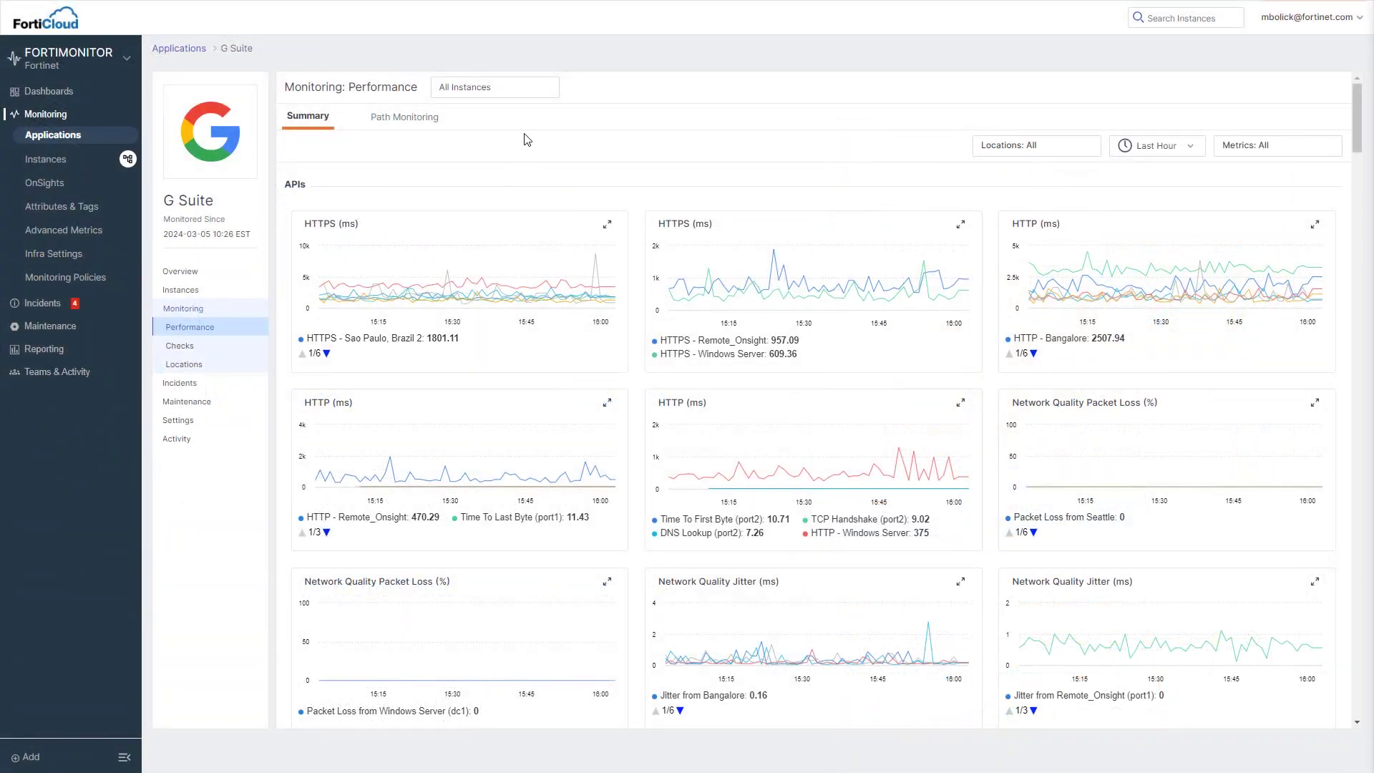
- Show path monitoring filtered to Windows Server, Remote_Onsight and Atlanta 2 locations
{"action": "left_click", "coordinate": [429, 126]}
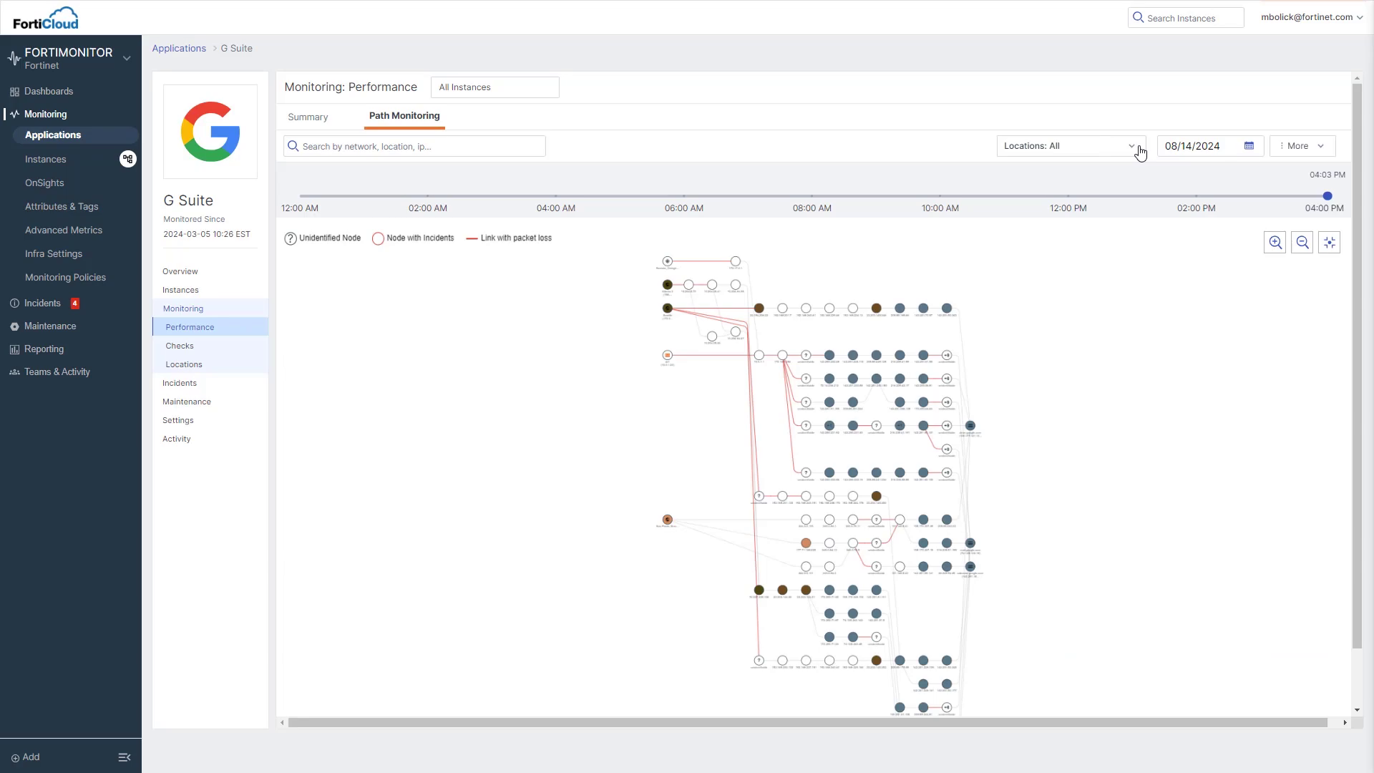
{"action": "left_click", "coordinate": [1132, 146]}
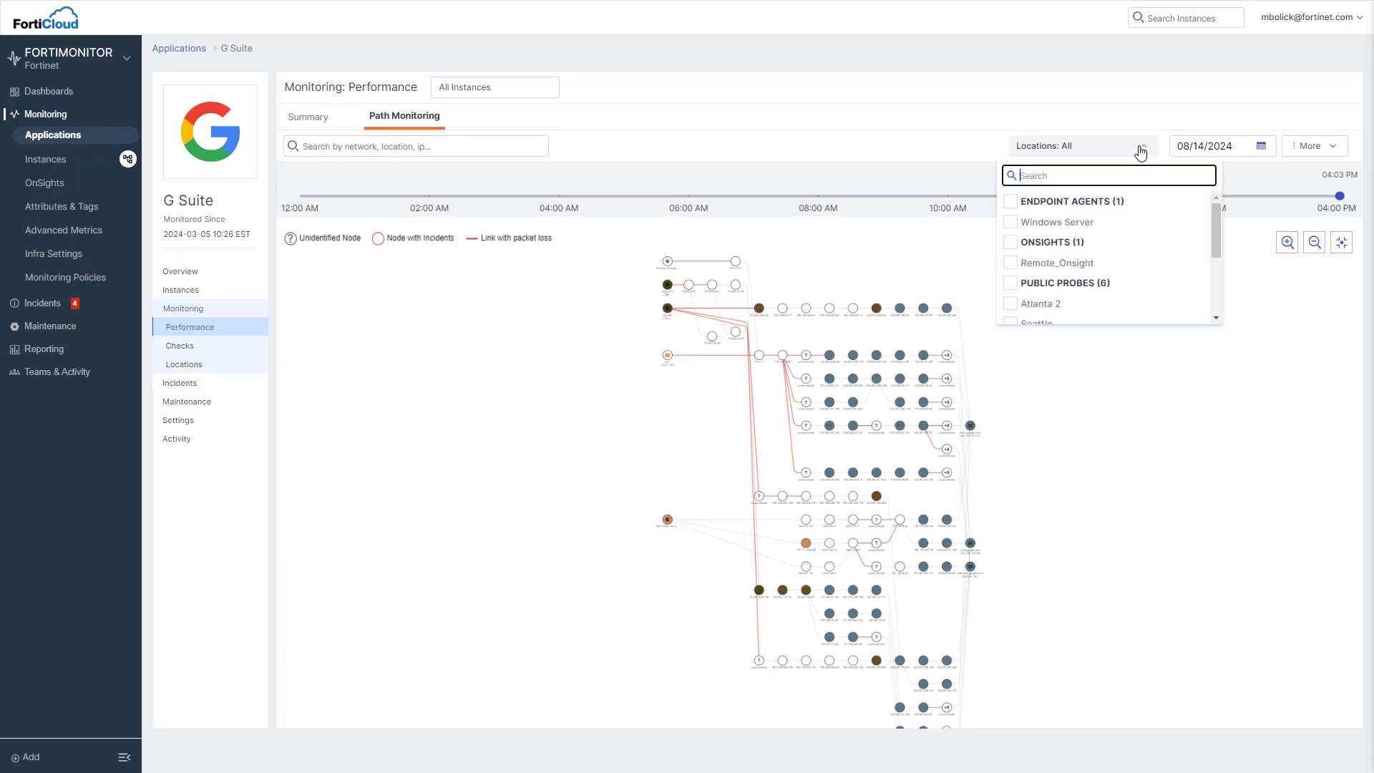
{"action": "left_click", "coordinate": [1092, 222]}
{"action": "left_click", "coordinate": [1081, 263]}
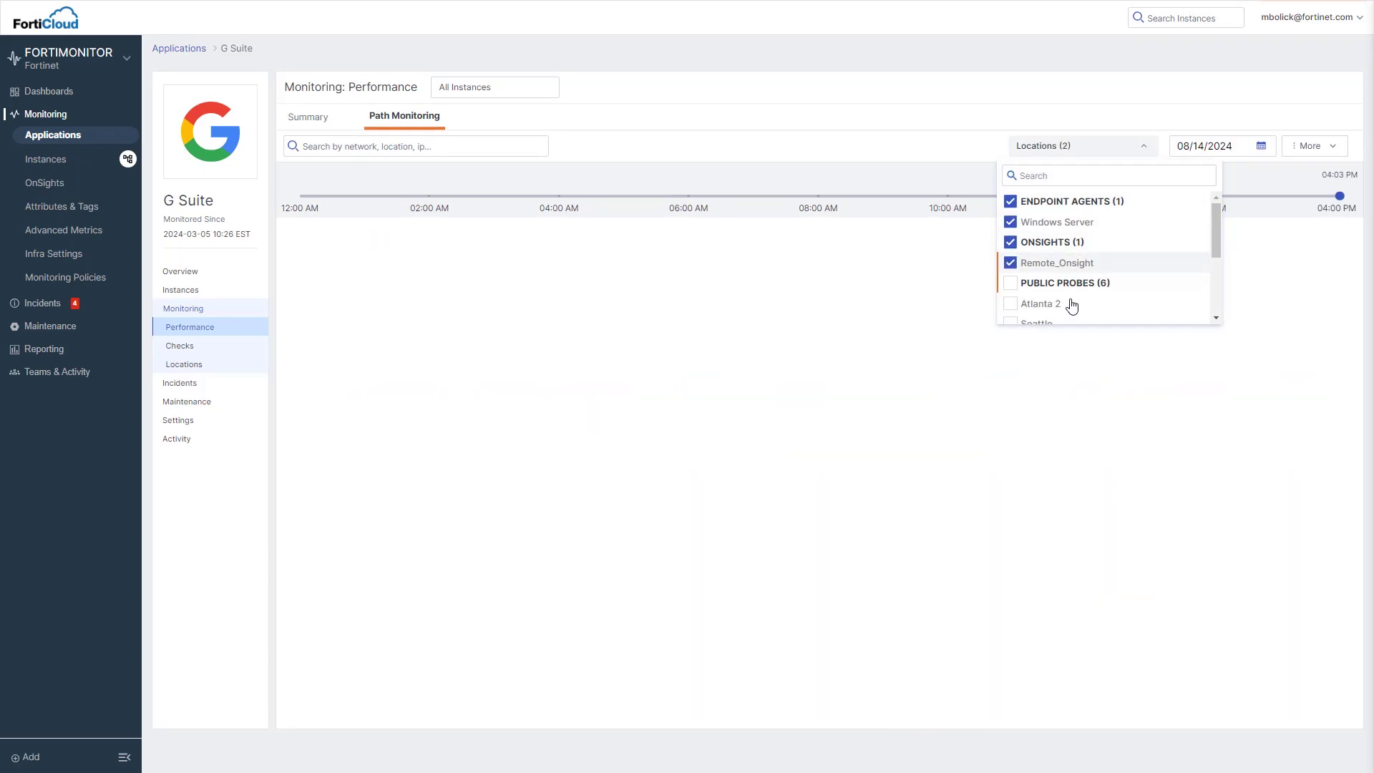
{"action": "left_click", "coordinate": [1059, 312]}
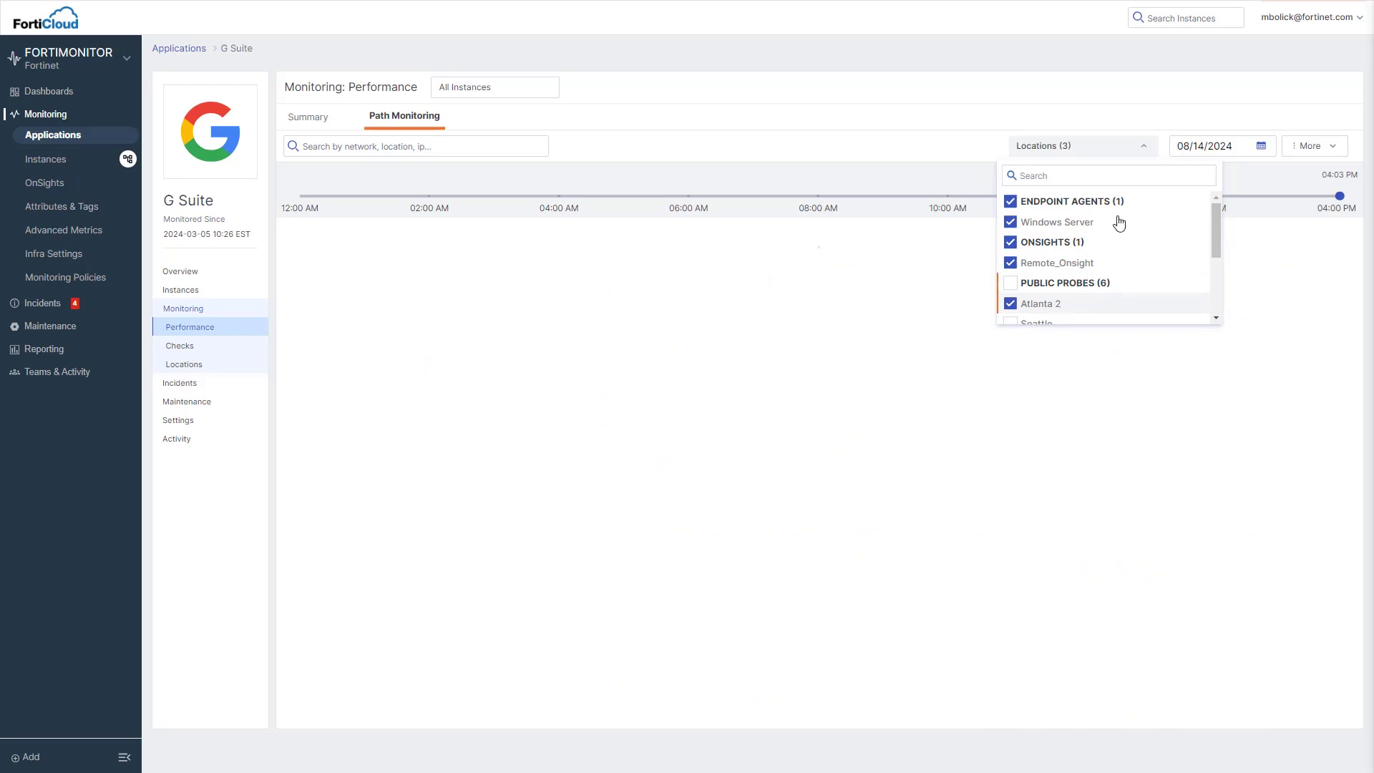
{"action": "left_click", "coordinate": [1143, 114]}
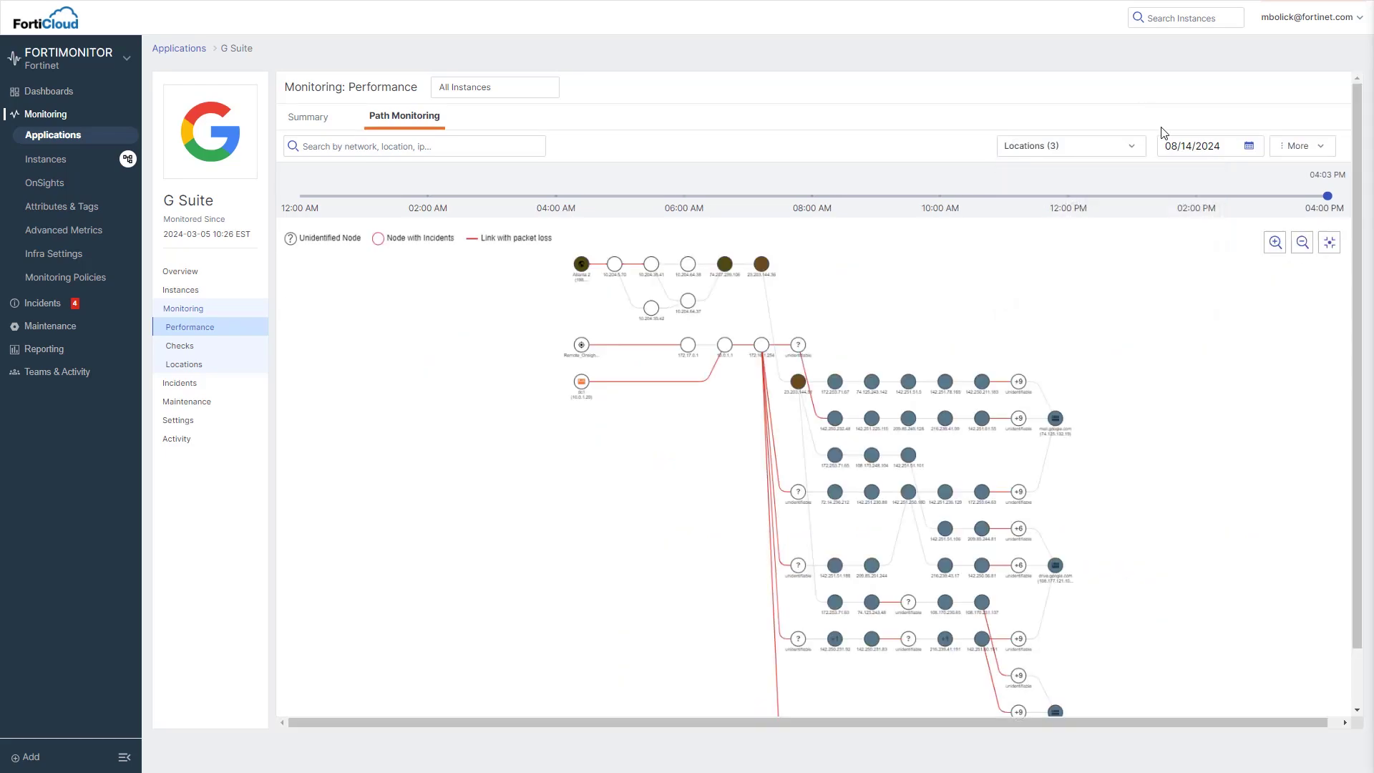
- Zoom into the path graph and pan it up and left for a closer look
{"action": "left_click", "coordinate": [1275, 243]}
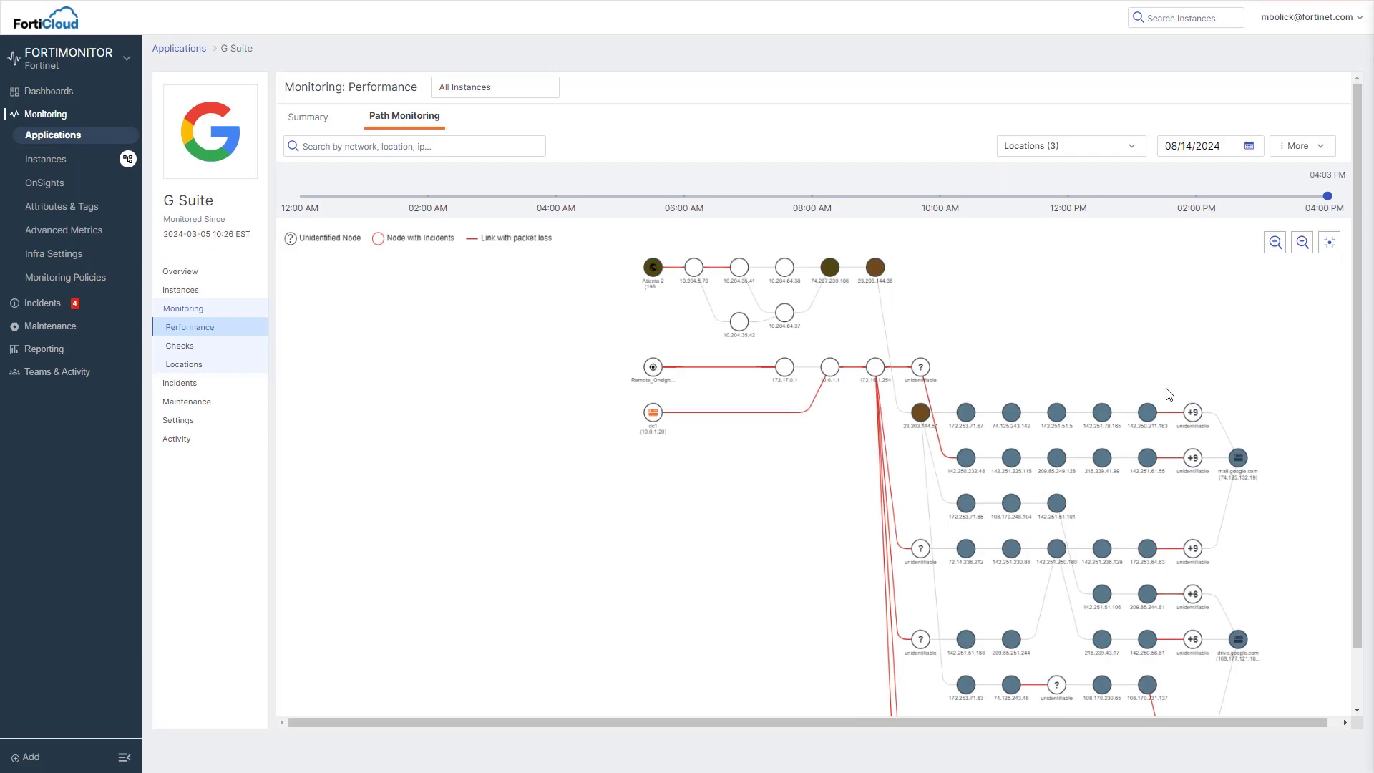
{"action": "left_click_drag", "start_coordinate": [1169, 394], "coordinate": [1033, 373]}
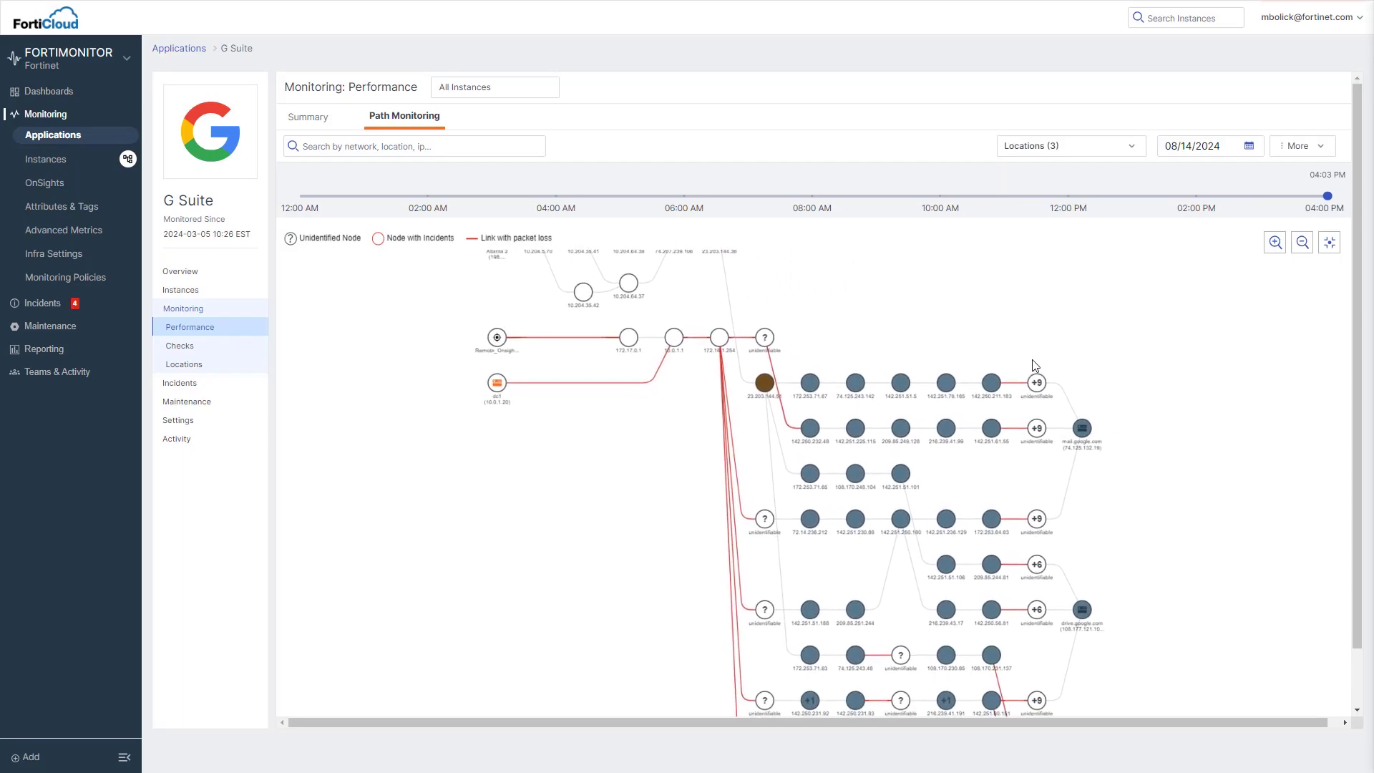
{"action": "left_click_drag", "start_coordinate": [1033, 365], "coordinate": [1042, 354]}
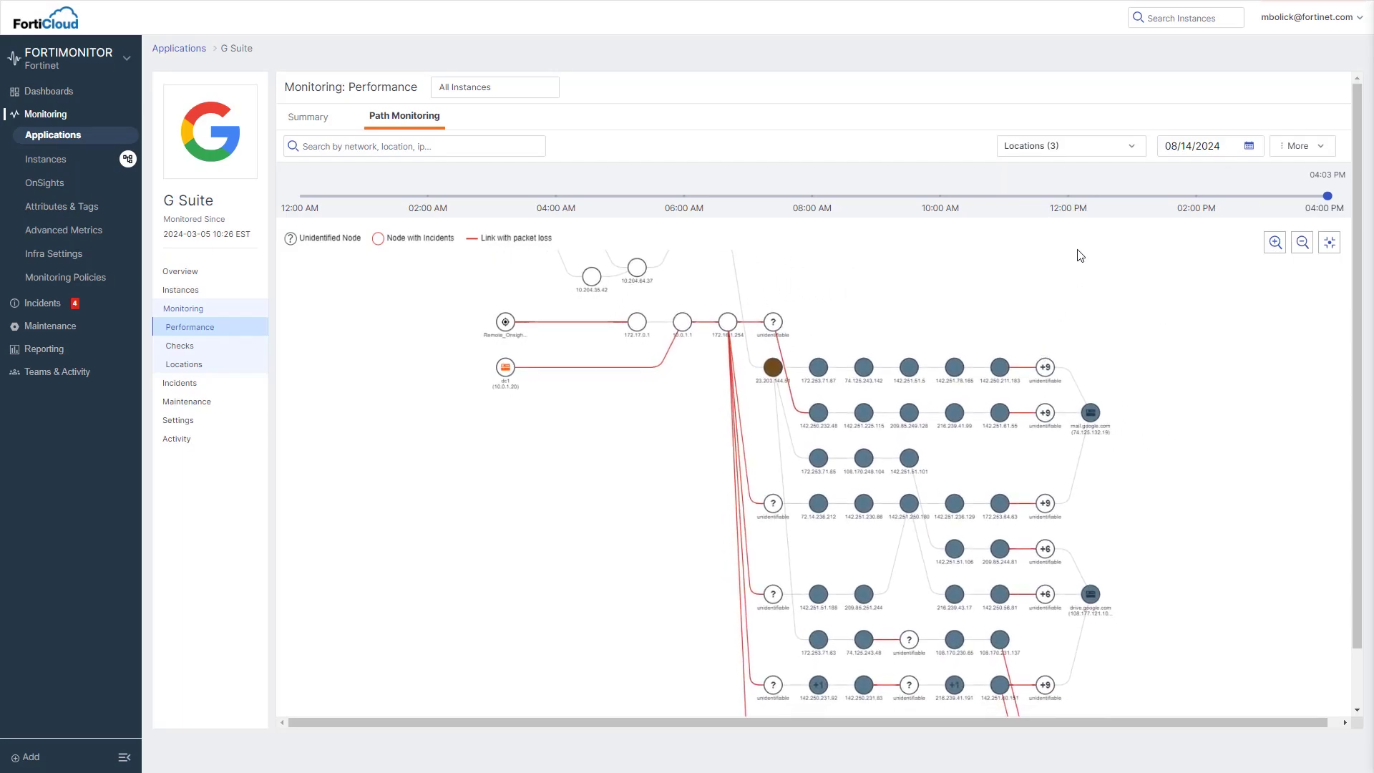
- Move the path timeline to 09:58 AM, stopping briefly at about 12:07 PM
{"action": "left_click", "coordinate": [1076, 196]}
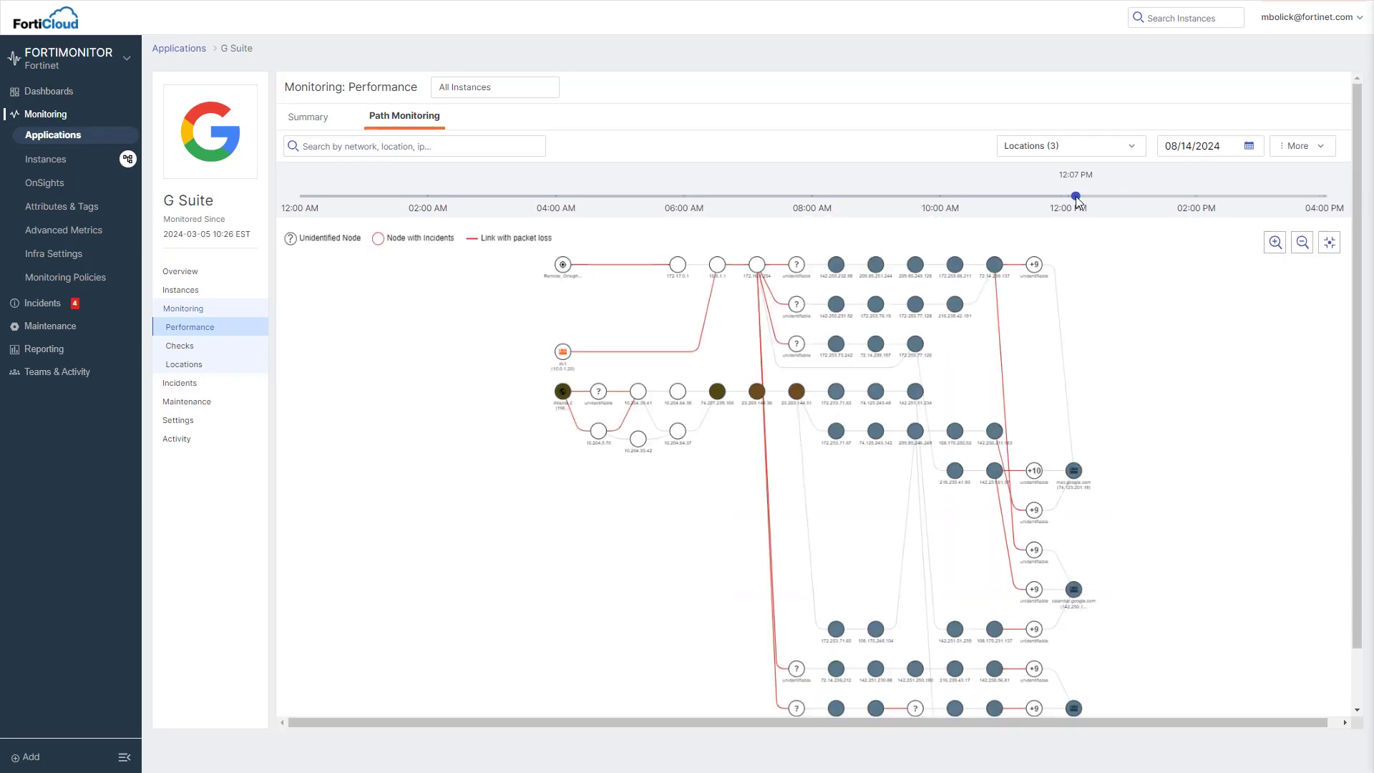
{"action": "left_click", "coordinate": [939, 195]}
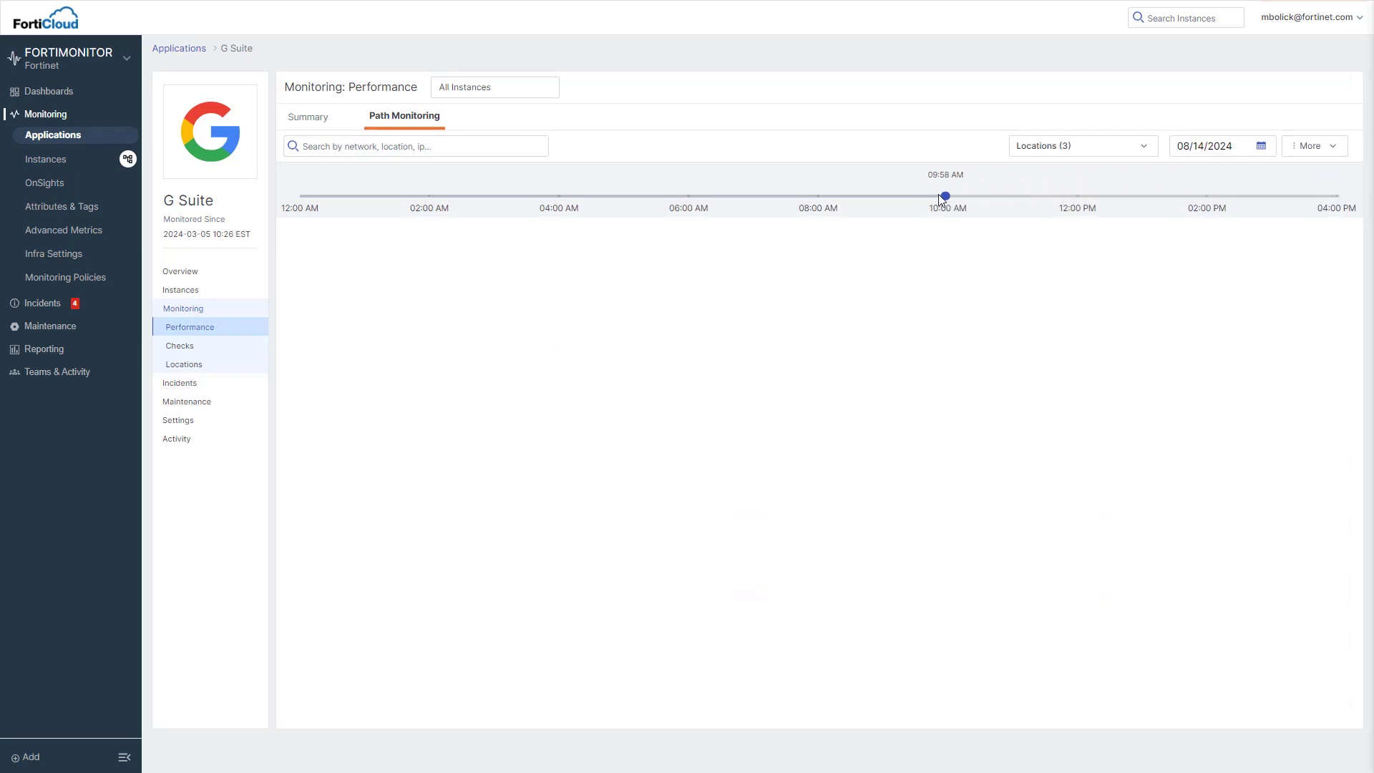